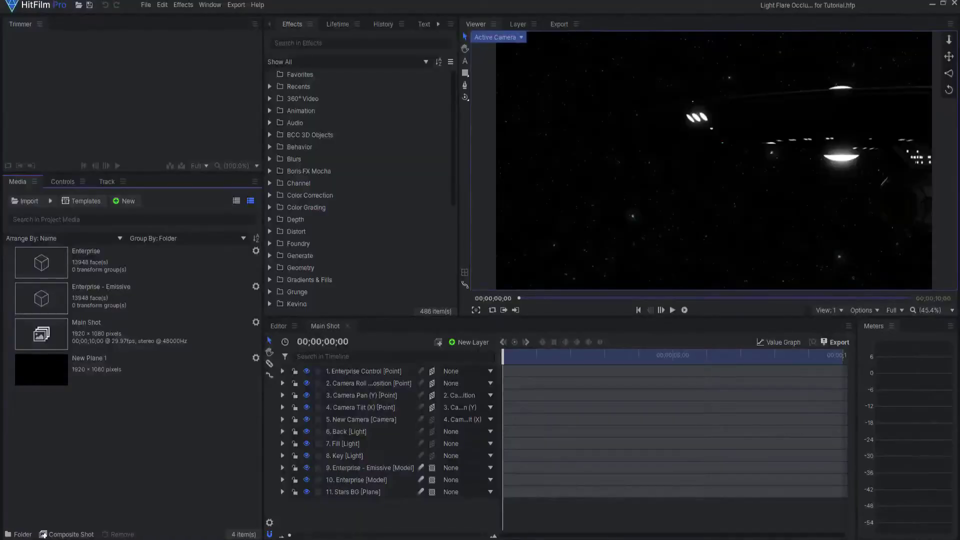
Step: Preview the ship's pass through the Main Shot and select the Back light layer
{"action": "left_click_drag", "start_coordinate": [594, 363], "coordinate": [558, 362]}
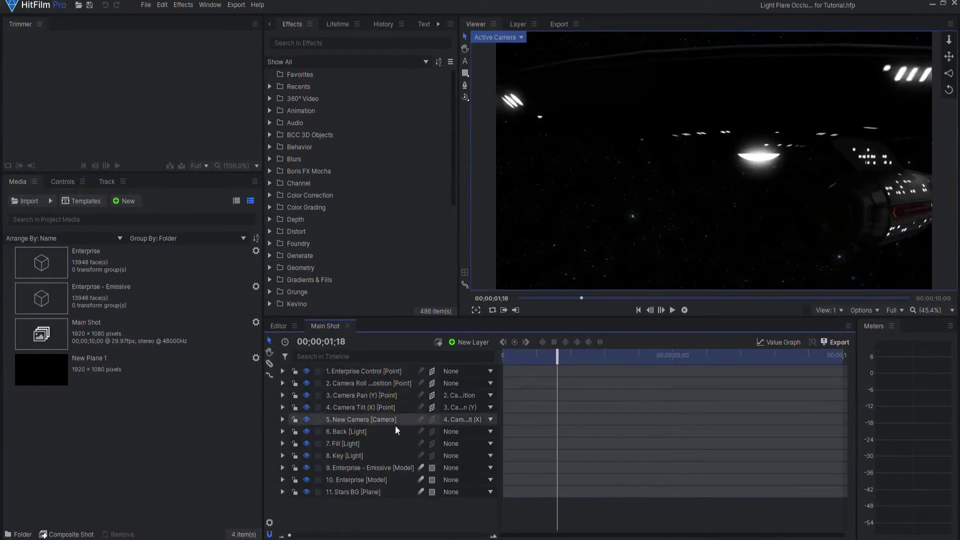
{"action": "left_click", "coordinate": [354, 432]}
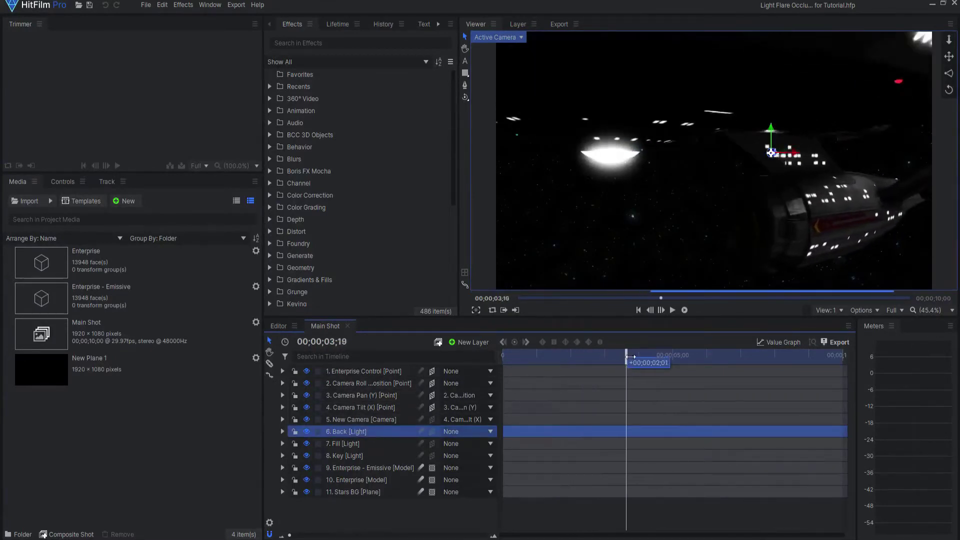
{"action": "mouse_move", "coordinate": [558, 362]}
{"action": "left_mouse_down"}
{"action": "mouse_move", "coordinate": [751, 362]}
{"action": "mouse_move", "coordinate": [611, 363]}
{"action": "mouse_move", "coordinate": [478, 379]}
{"action": "left_mouse_up"}
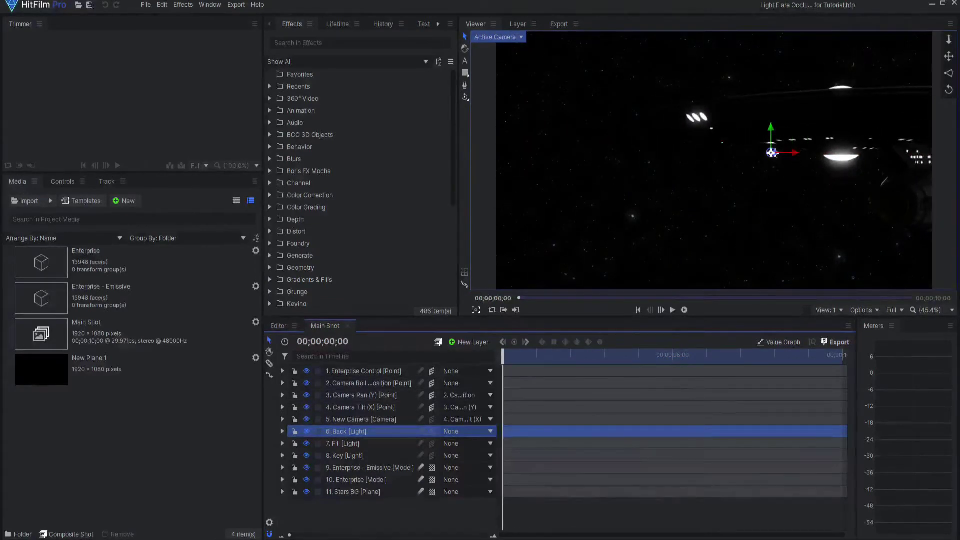
Step: Add New Plane 1 with Add blending, placed below the Enterprise layers above Stars BG
{"action": "left_click_drag", "start_coordinate": [83, 380], "coordinate": [351, 370]}
{"action": "right_click", "coordinate": [354, 375]}
{"action": "mouse_move", "coordinate": [372, 92]}
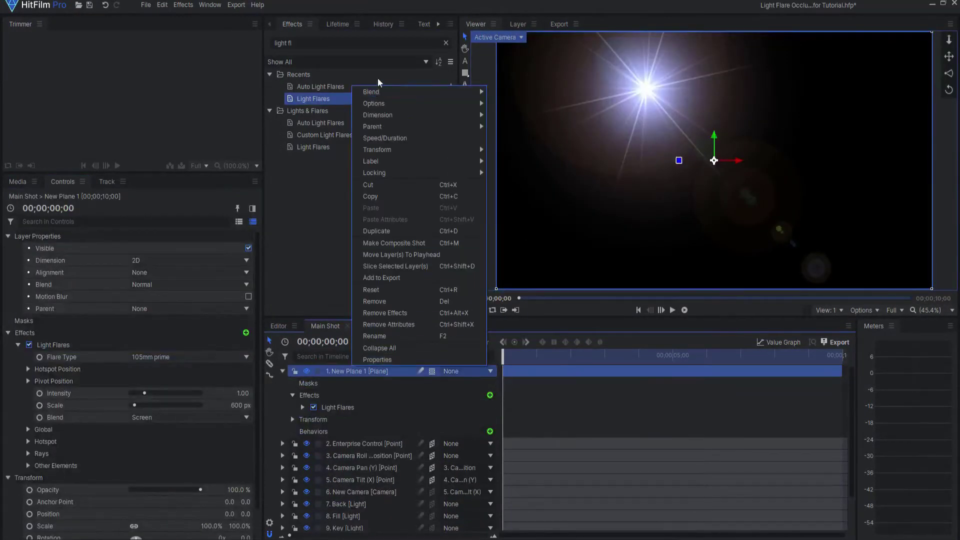
{"action": "left_click", "coordinate": [515, 107]}
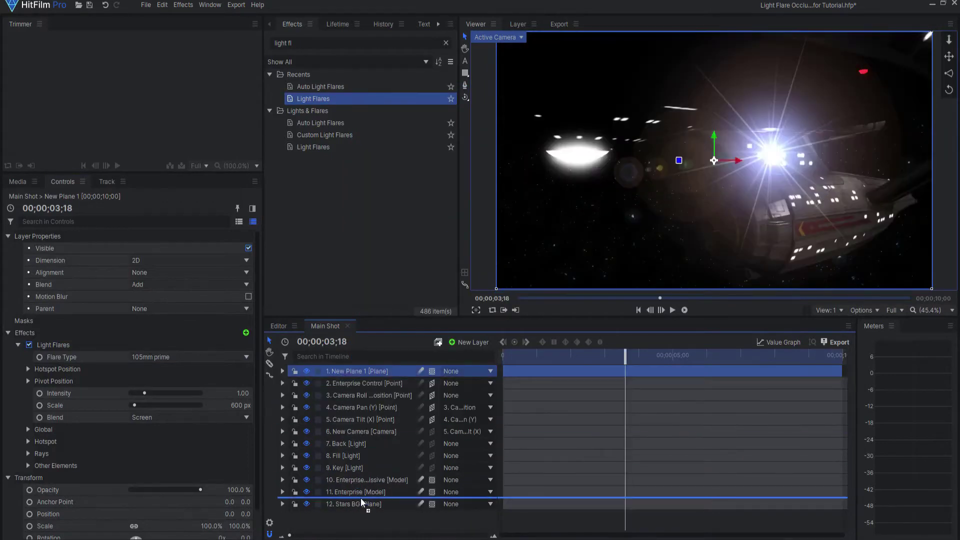
{"action": "left_click_drag", "start_coordinate": [361, 498], "coordinate": [361, 498]}
{"action": "mouse_move", "coordinate": [625, 358]}
{"action": "left_mouse_down"}
{"action": "mouse_move", "coordinate": [536, 354]}
{"action": "mouse_move", "coordinate": [600, 347]}
{"action": "left_mouse_up"}
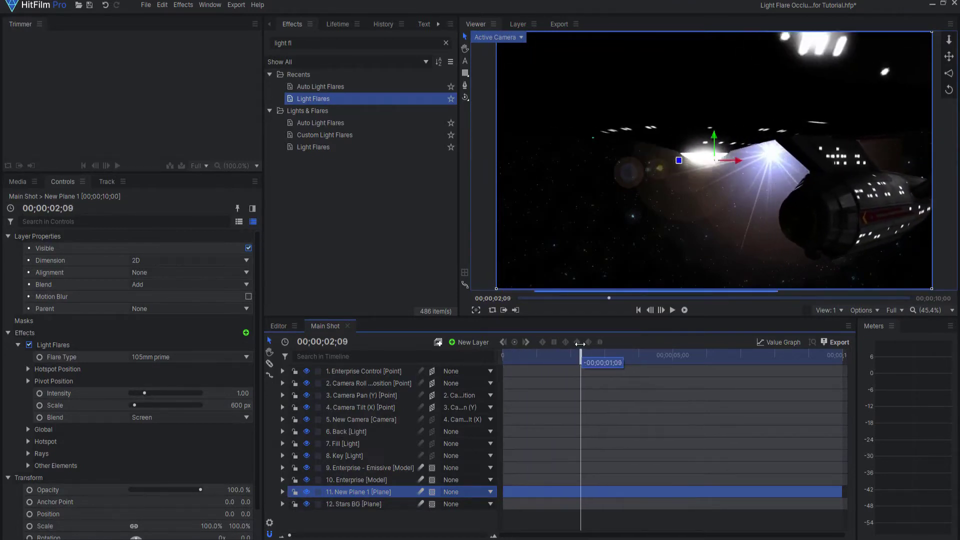
{"action": "mouse_move", "coordinate": [593, 347]}
{"action": "left_mouse_down"}
{"action": "mouse_move", "coordinate": [613, 338]}
{"action": "mouse_move", "coordinate": [684, 352]}
{"action": "left_mouse_up"}
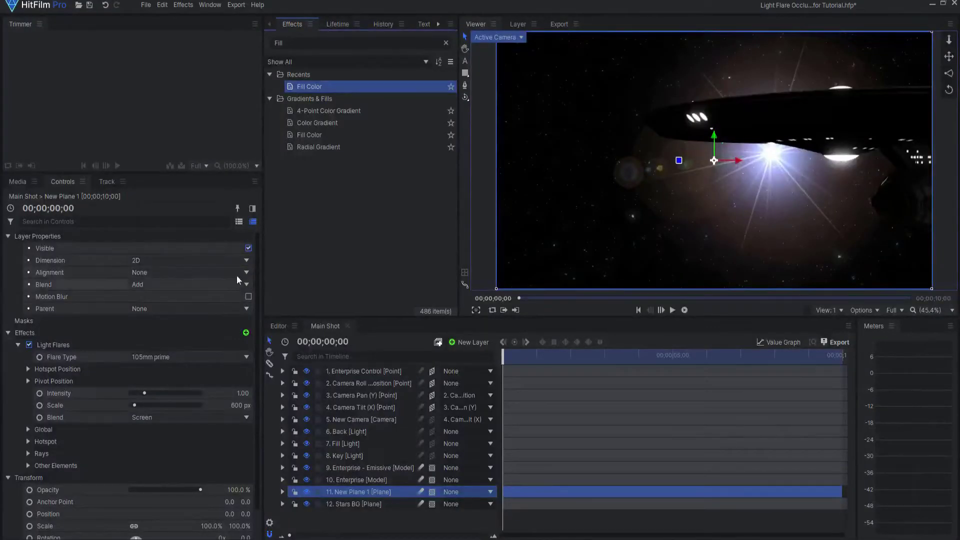
{"action": "left_click", "coordinate": [16, 178]}
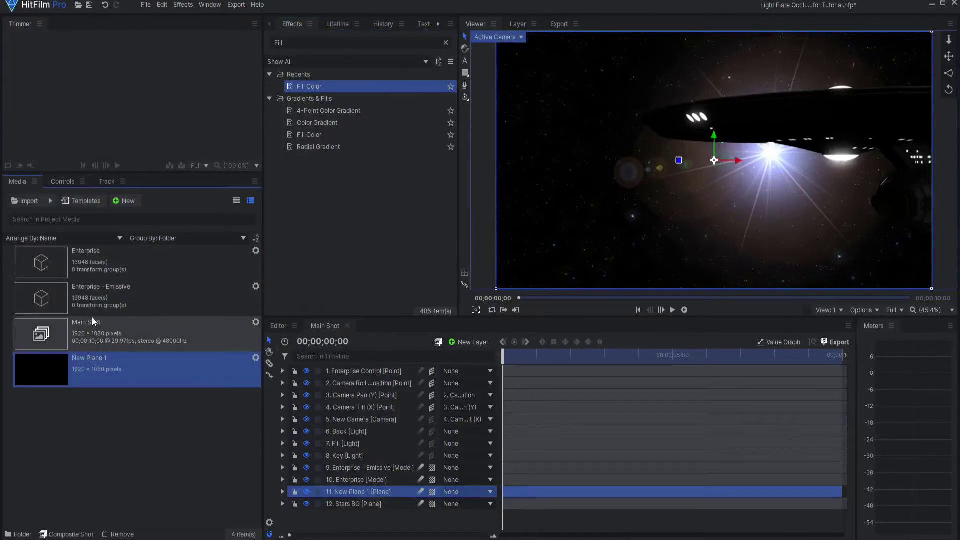
Step: Duplicate the Main Shot composite and rename the copy 'Lens Flare'
{"action": "right_click", "coordinate": [92, 330]}
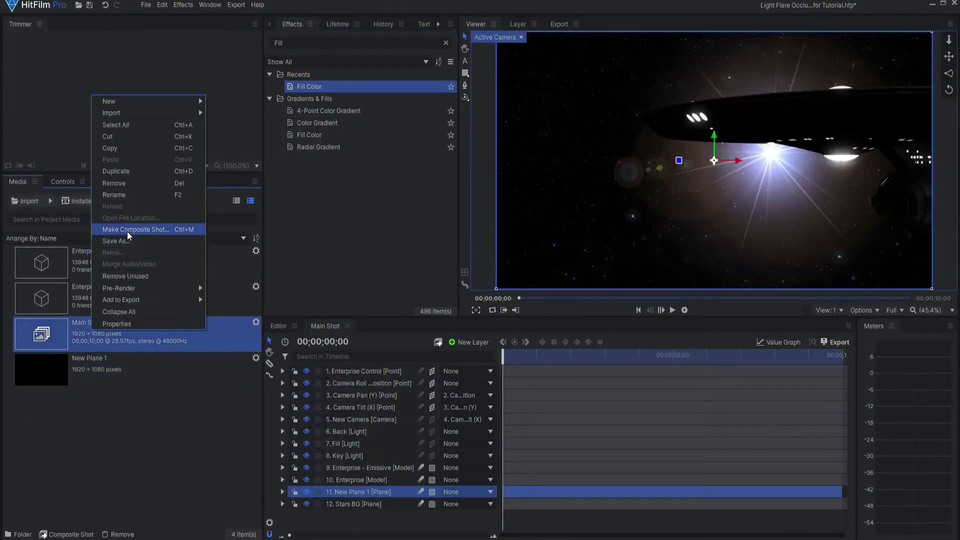
{"action": "left_click", "coordinate": [123, 173]}
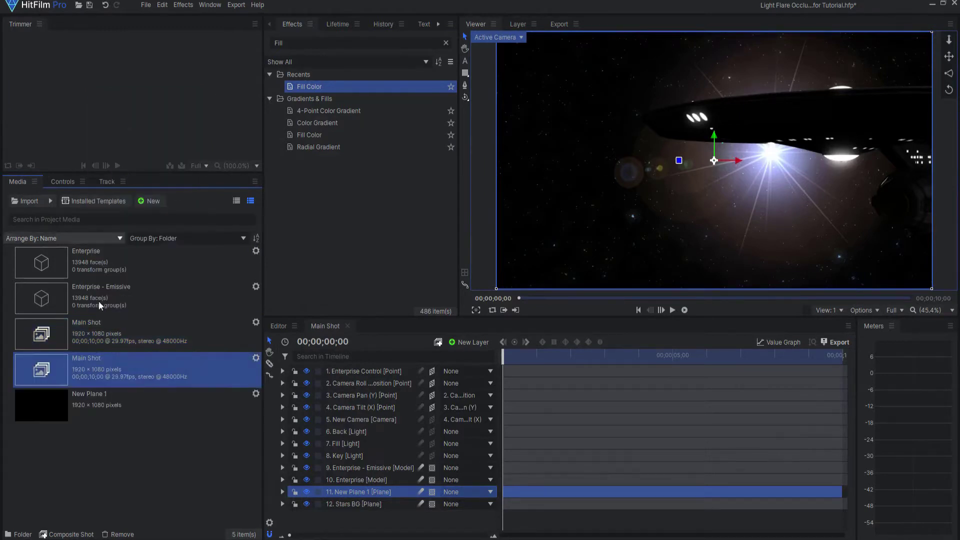
{"action": "left_click", "coordinate": [88, 358]}
{"action": "type", "text": "Lens Fla"}
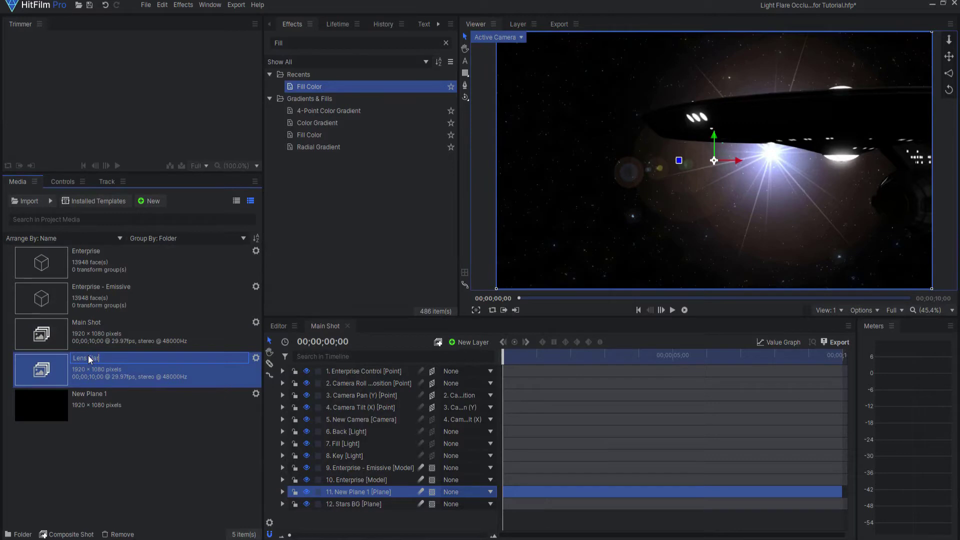
{"action": "type", "text": "e"}
{"action": "key", "text": "Return"}
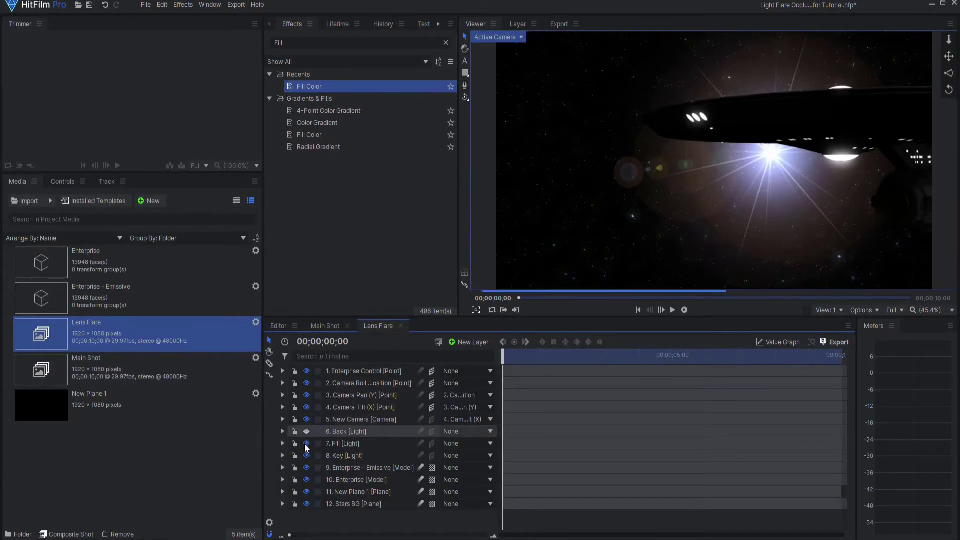
Step: Hide the Fill and Key light layers and the Stars BG background
{"action": "left_click", "coordinate": [306, 445]}
{"action": "left_click", "coordinate": [304, 454]}
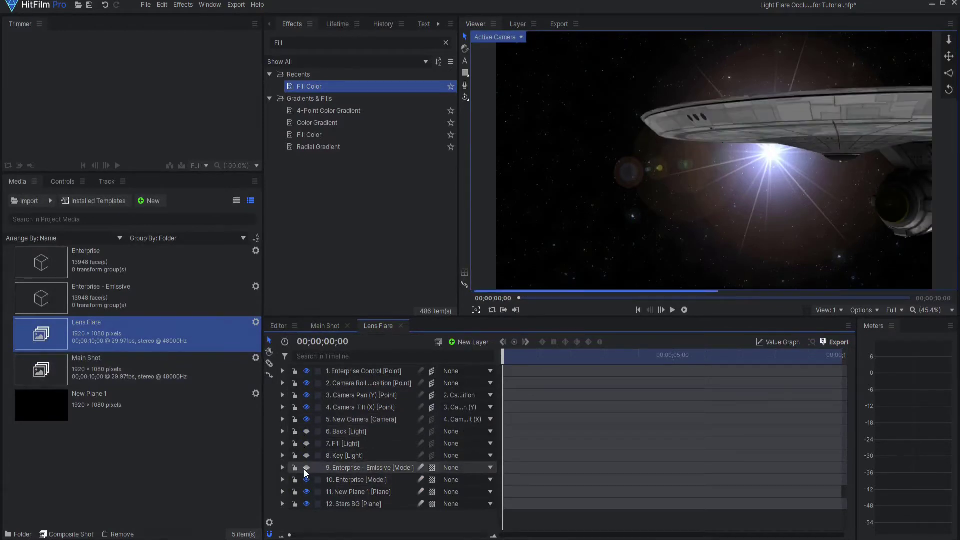
{"action": "left_click", "coordinate": [307, 503]}
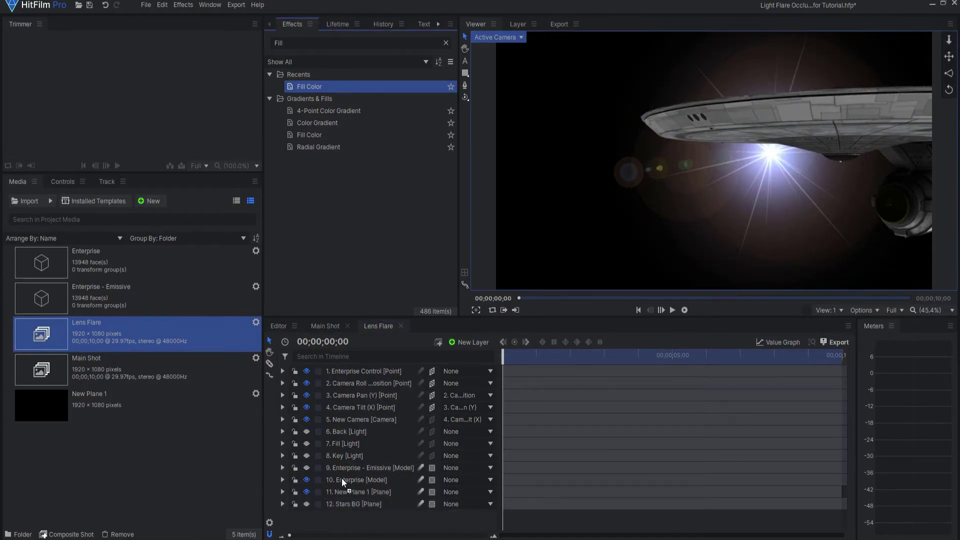
Step: Apply a black Fill Color effect to the Enterprise layer as a silhouette
{"action": "left_click_drag", "start_coordinate": [341, 478], "coordinate": [335, 472]}
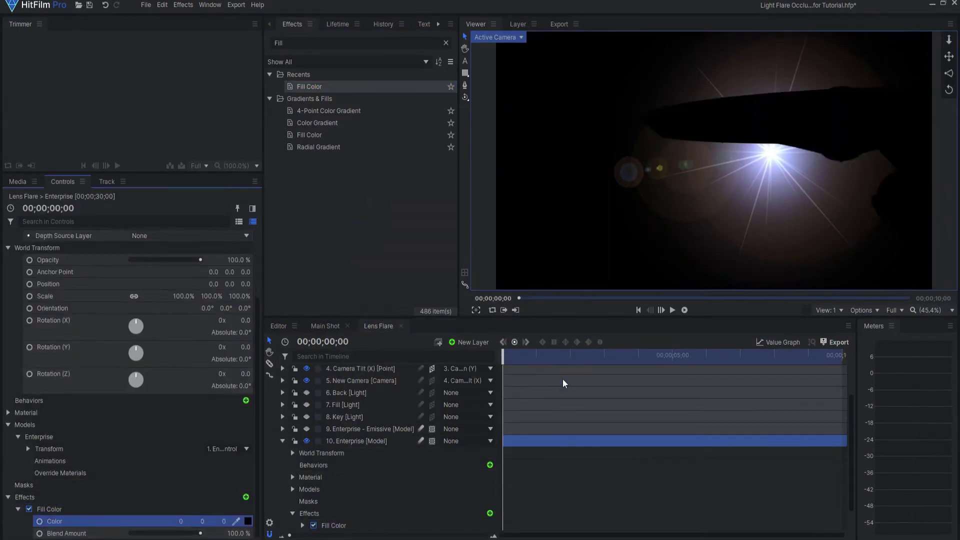
{"action": "mouse_move", "coordinate": [509, 359]}
{"action": "left_mouse_down"}
{"action": "mouse_move", "coordinate": [526, 342]}
{"action": "mouse_move", "coordinate": [718, 347]}
{"action": "mouse_move", "coordinate": [483, 345]}
{"action": "left_mouse_up"}
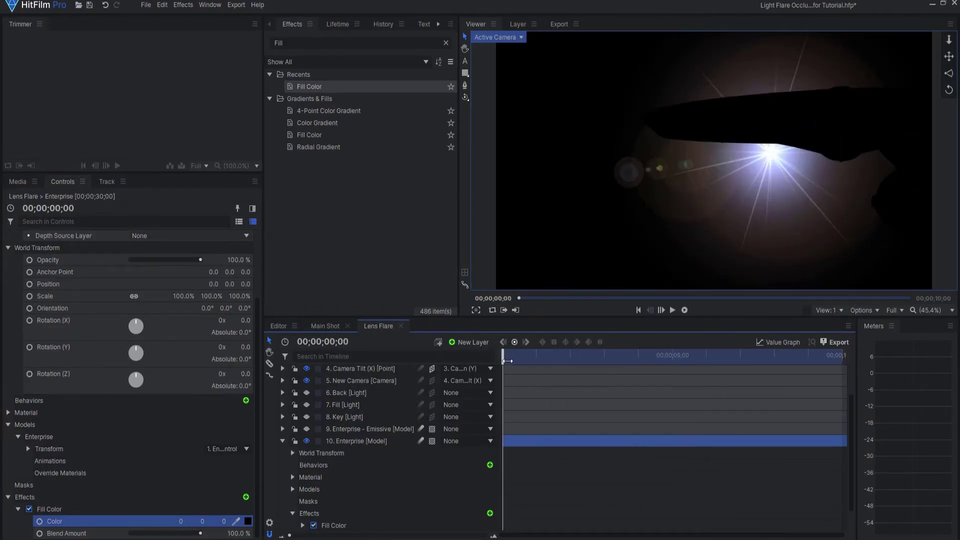
{"action": "left_click", "coordinate": [29, 423]}
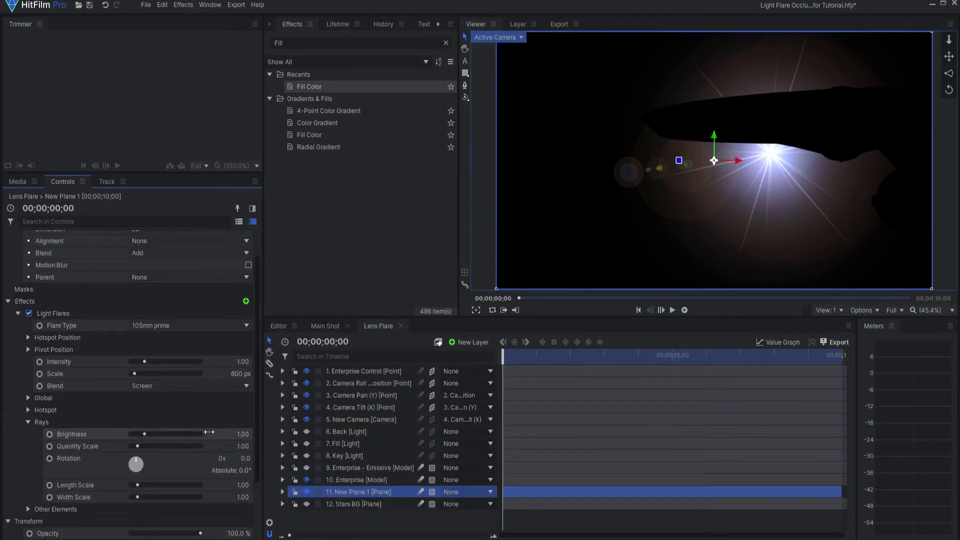
Step: Zero the Rays and Other Elements Brightness, use Sun spike type, intensity 2.61, scale 353 px
{"action": "left_click_drag", "start_coordinate": [242, 437], "coordinate": [233, 438]}
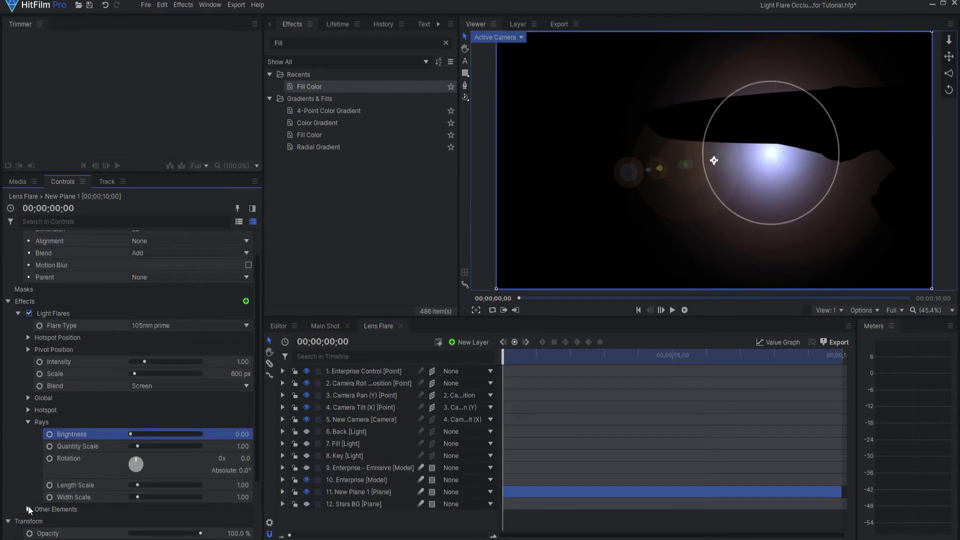
{"action": "left_click_drag", "start_coordinate": [244, 521], "coordinate": [109, 522]}
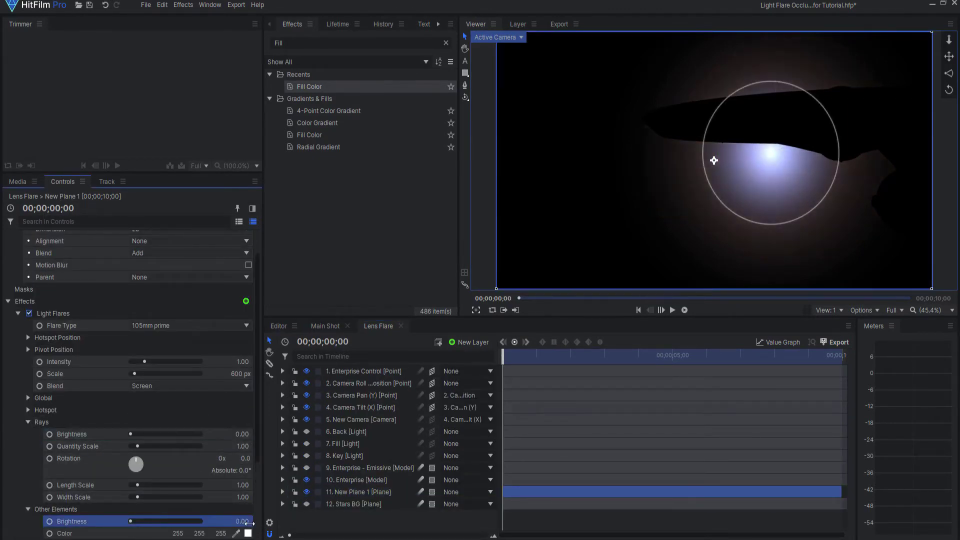
{"action": "left_click", "coordinate": [149, 323]}
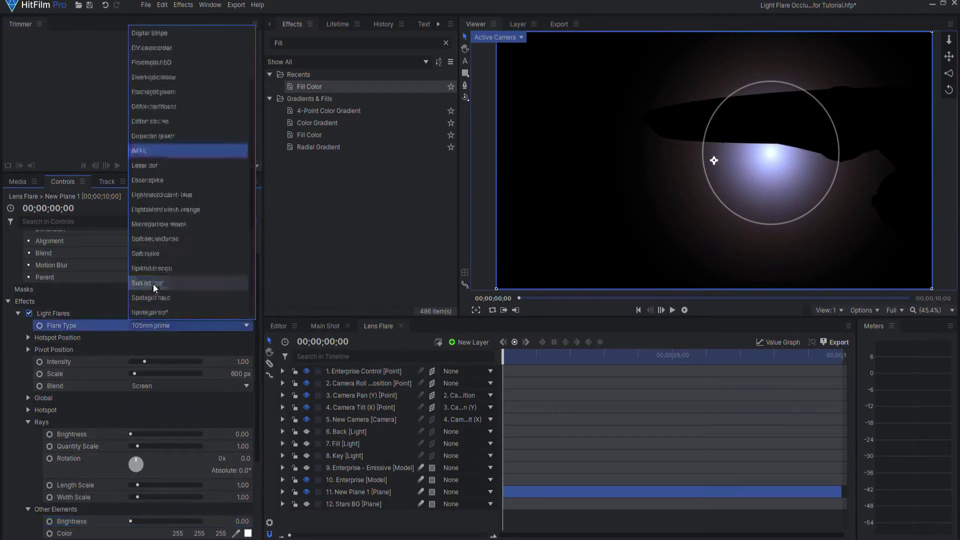
{"action": "scroll", "coordinate": [153, 283], "scroll_direction": "down", "scroll_amount": 3}
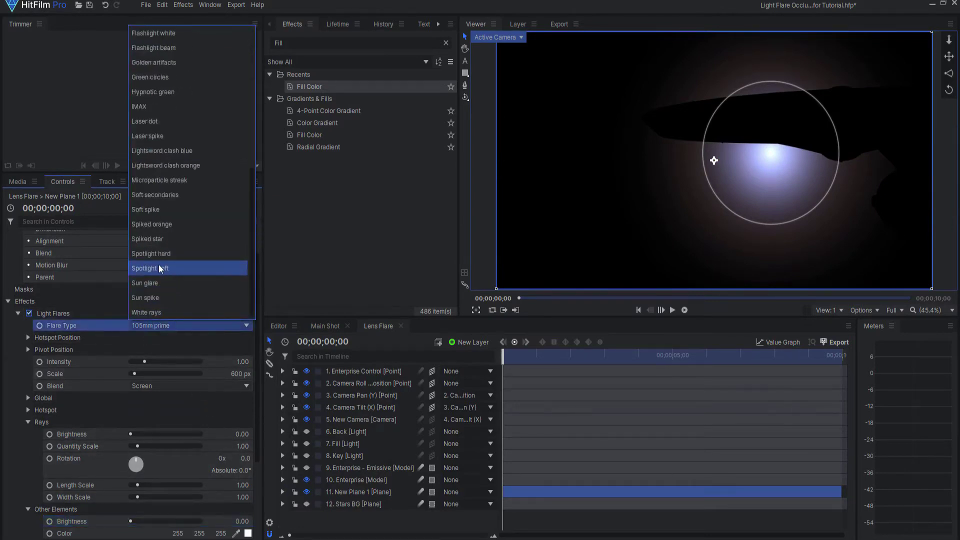
{"action": "left_click", "coordinate": [159, 295]}
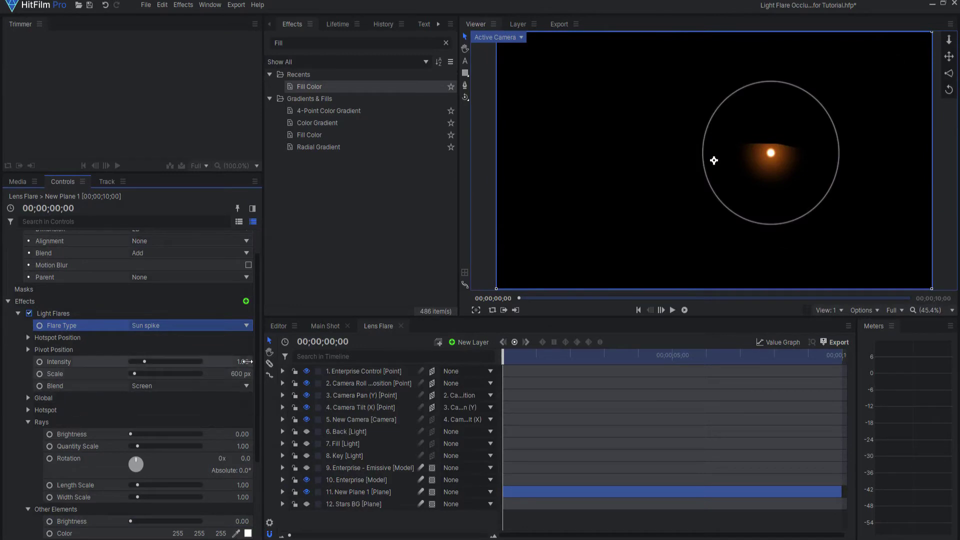
{"action": "left_click_drag", "start_coordinate": [144, 362], "coordinate": [133, 375]}
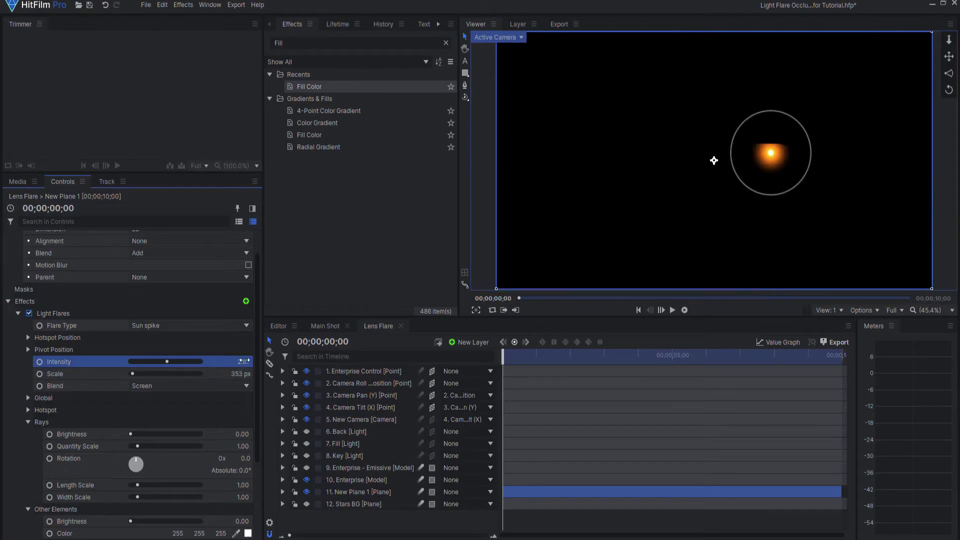
{"action": "left_click", "coordinate": [474, 340]}
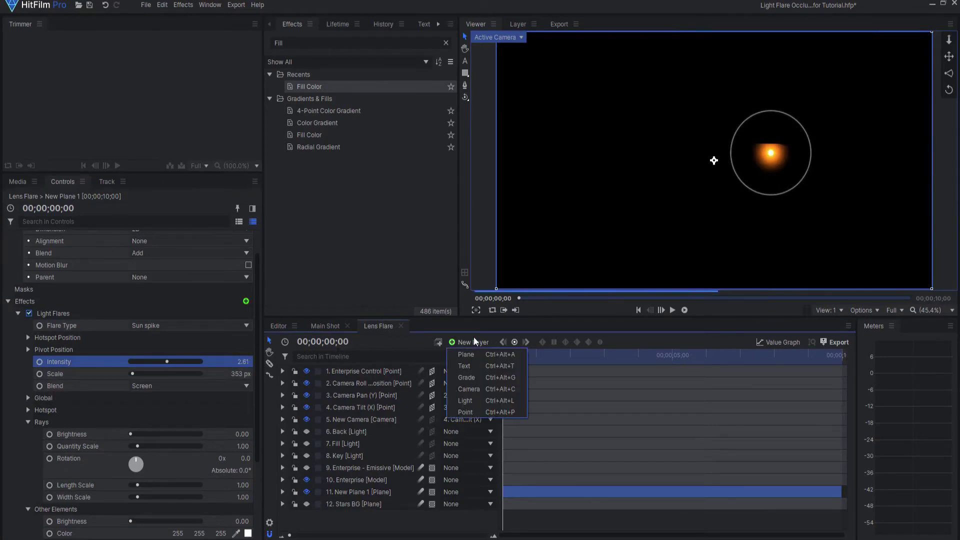
Step: Add a grade layer with the Demult effect to key out the black background
{"action": "left_click", "coordinate": [470, 376]}
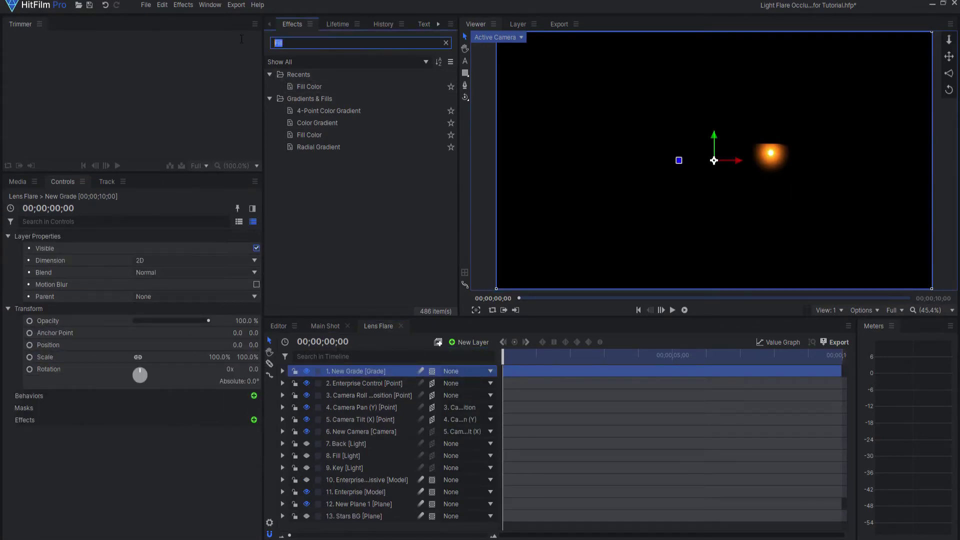
{"action": "type", "text": "dem"}
{"action": "double_click", "coordinate": [318, 110]}
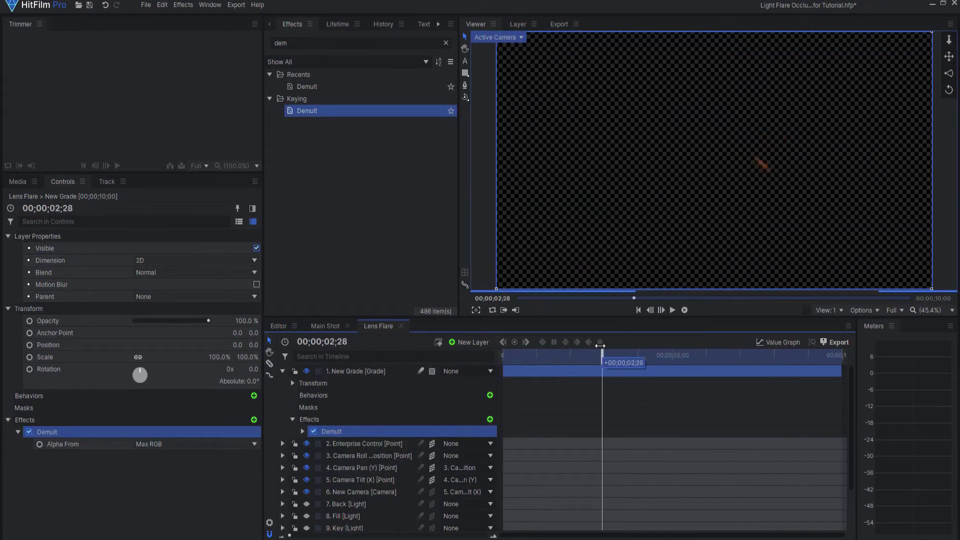
Step: Place the Lens Flare shot as the Main Shot's top layer and hide New Plane 1
{"action": "left_click", "coordinate": [325, 325]}
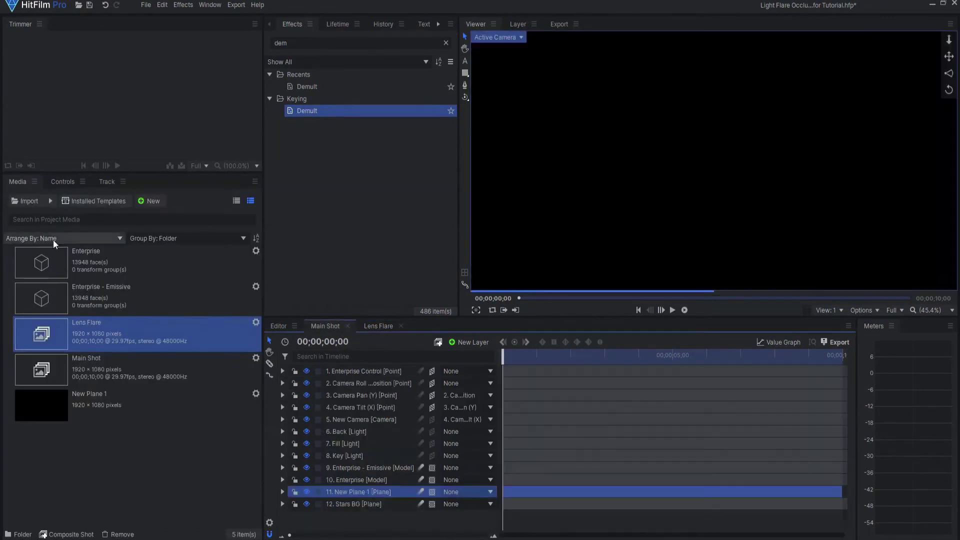
{"action": "left_click_drag", "start_coordinate": [58, 331], "coordinate": [286, 344]}
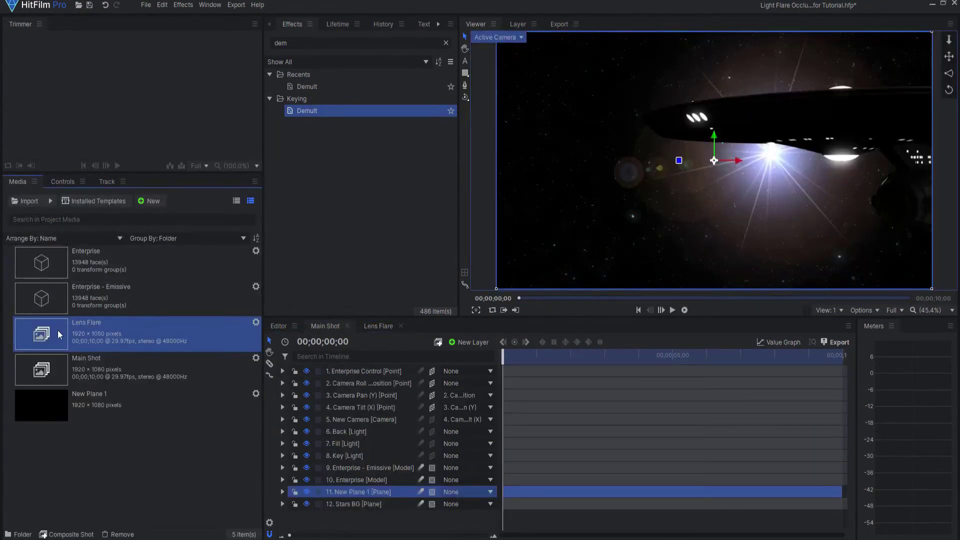
{"action": "left_click_drag", "start_coordinate": [357, 367], "coordinate": [356, 367]}
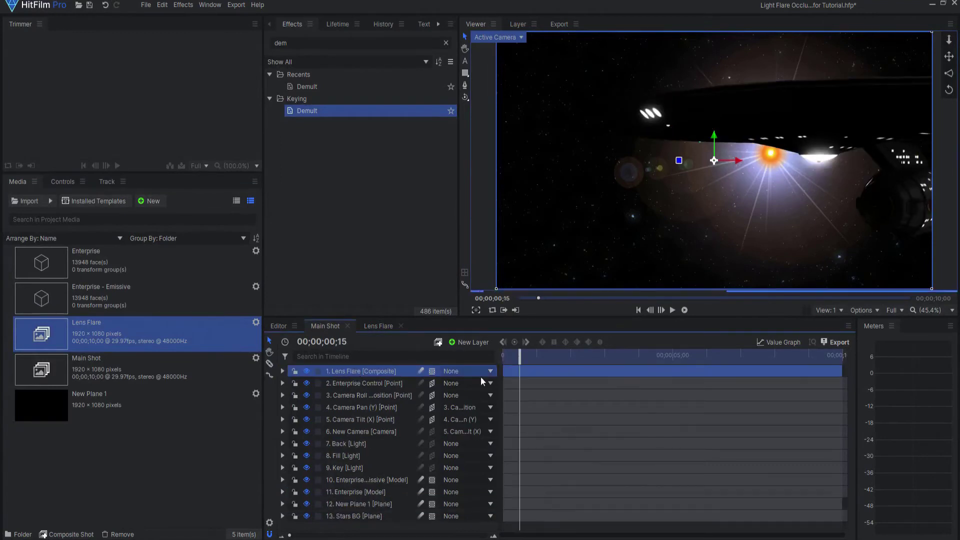
{"action": "left_click", "coordinate": [306, 504]}
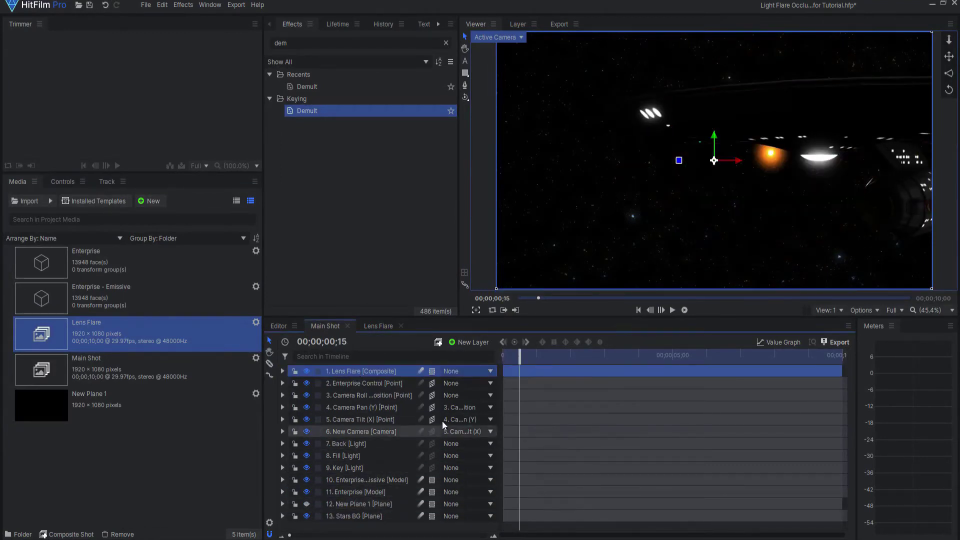
{"action": "left_click_drag", "start_coordinate": [533, 357], "coordinate": [476, 361]}
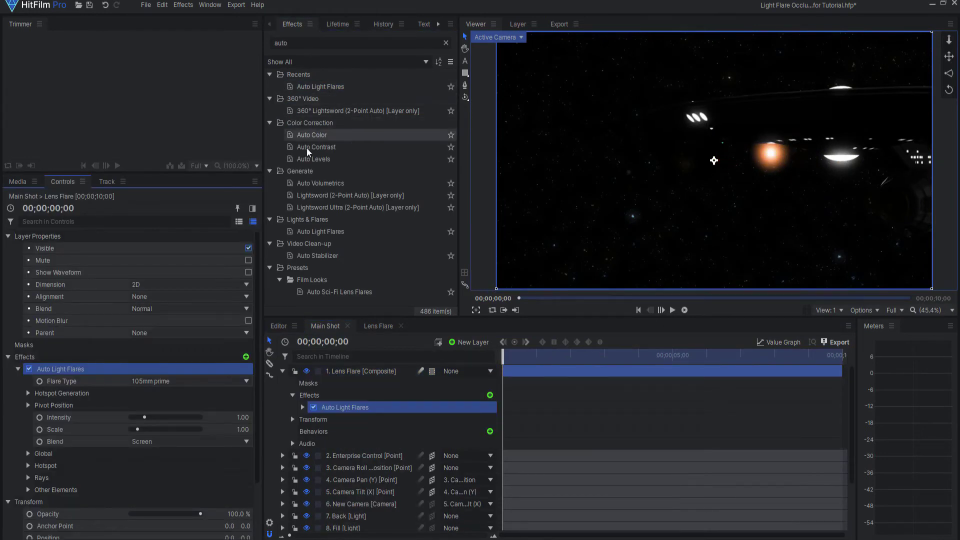
Step: Set the Auto Light Flares type to Sun glare and duplicate the effect
{"action": "left_click", "coordinate": [167, 380]}
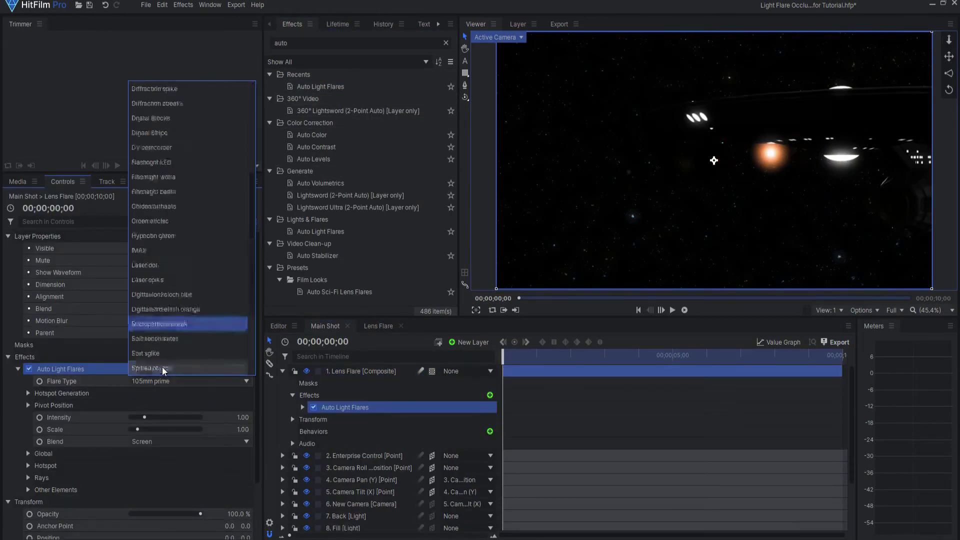
{"action": "left_click", "coordinate": [162, 339]}
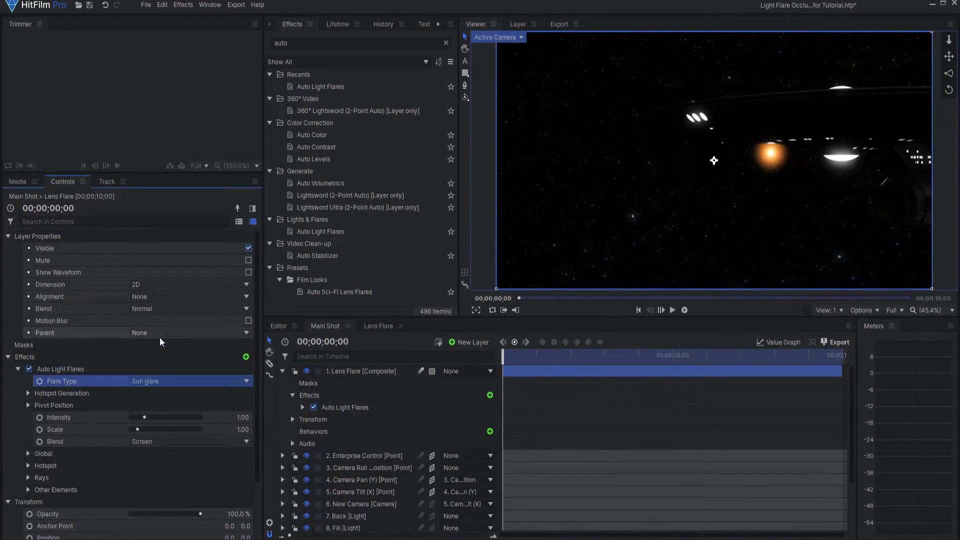
{"action": "left_click", "coordinate": [17, 370]}
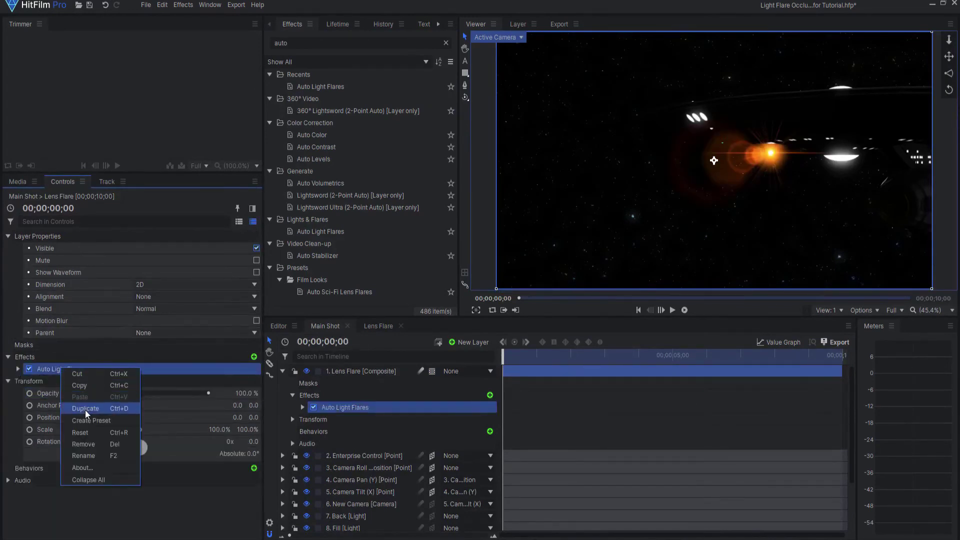
{"action": "left_click", "coordinate": [86, 411]}
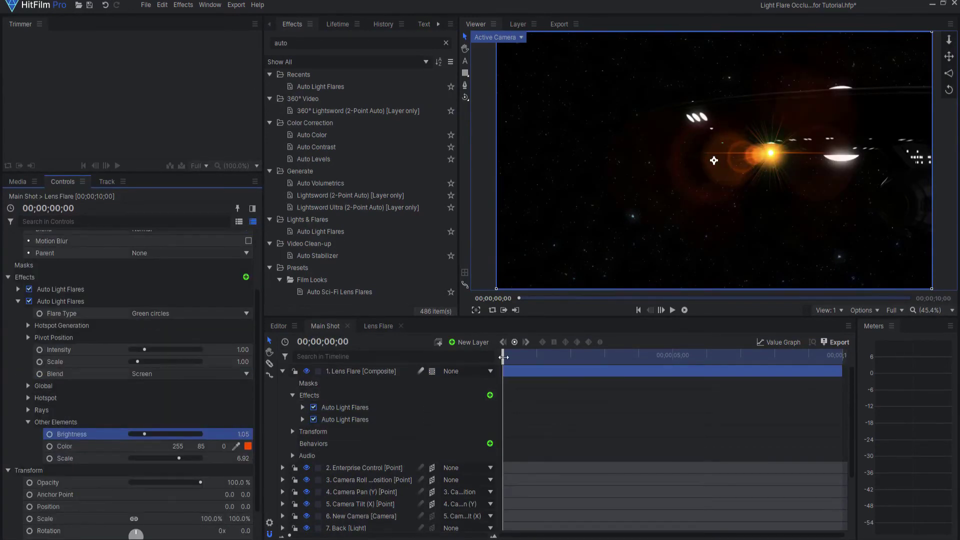